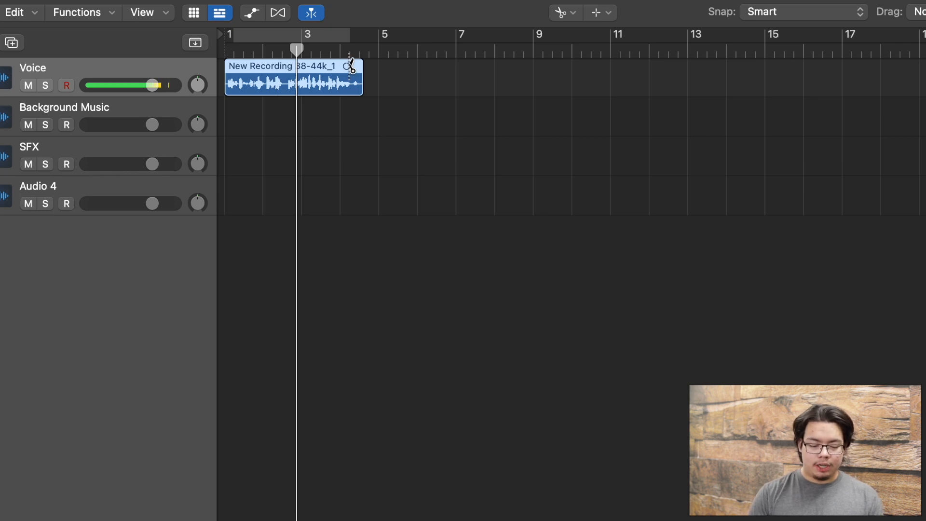
Split the Voice track's recording in the pause about midway between bars 2 and 3
{"action": "key", "text": "super+Right"}
{"action": "key", "text": "super+Right"}
{"action": "key", "text": "super+Right"}
{"action": "key", "text": "super+Right"}
{"action": "key", "text": "super+Right"}
{"action": "key", "text": "super+Right"}
{"action": "key", "text": "super+Right"}
{"action": "scroll", "coordinate": [297, 90], "scroll_direction": "left", "scroll_amount": 1}
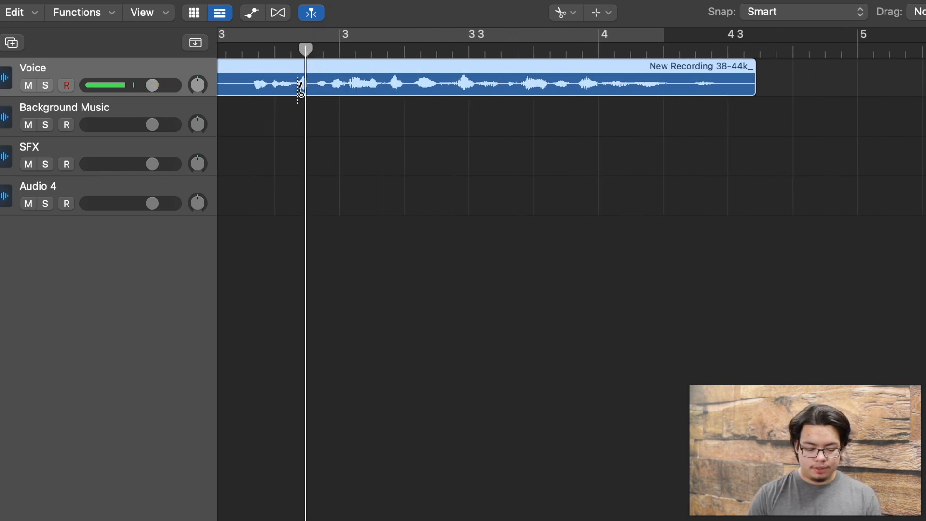
{"action": "key", "text": "super+Left"}
{"action": "key", "text": "super+Left"}
{"action": "key", "text": "super+Left"}
{"action": "key", "text": "super+Left"}
{"action": "key", "text": "super+Left"}
{"action": "key", "text": "super+Left"}
{"action": "key", "text": "super+Right"}
{"action": "key", "text": "super+Right"}
{"action": "key", "text": "super+Right"}
{"action": "key", "text": "super+Right"}
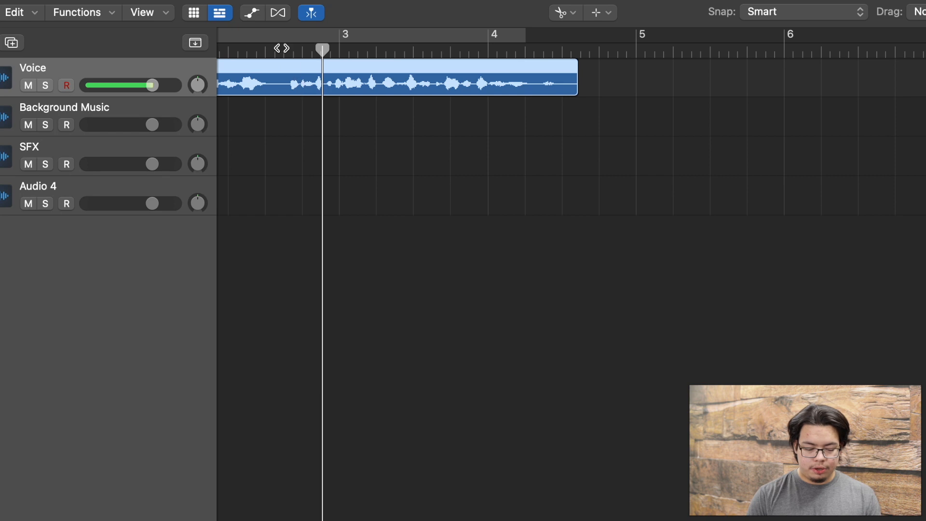
{"action": "left_click", "coordinate": [278, 88]}
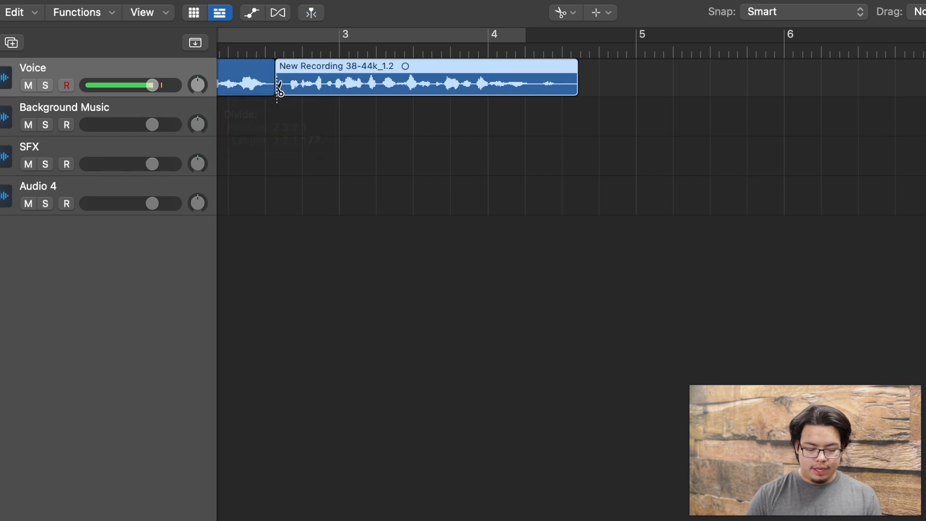
Play the Voice track across the cut between bars 2 and 3
{"action": "left_click", "coordinate": [228, 50]}
{"action": "key", "text": "space"}
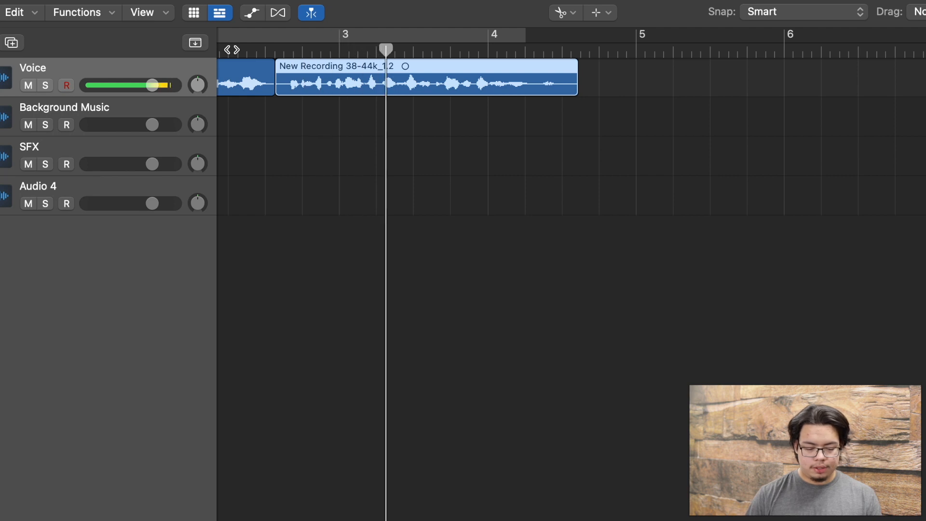
{"action": "scroll", "coordinate": [570, 145], "scroll_direction": "left", "scroll_amount": 5}
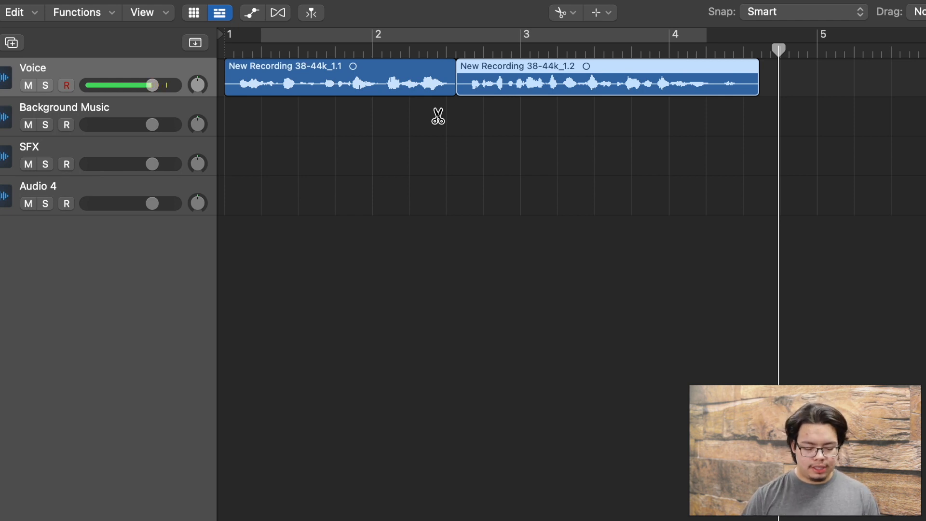
Switch to the Pointer Tool, delete the second part of the split recording, and play back the remaining part
{"action": "key", "text": "t"}
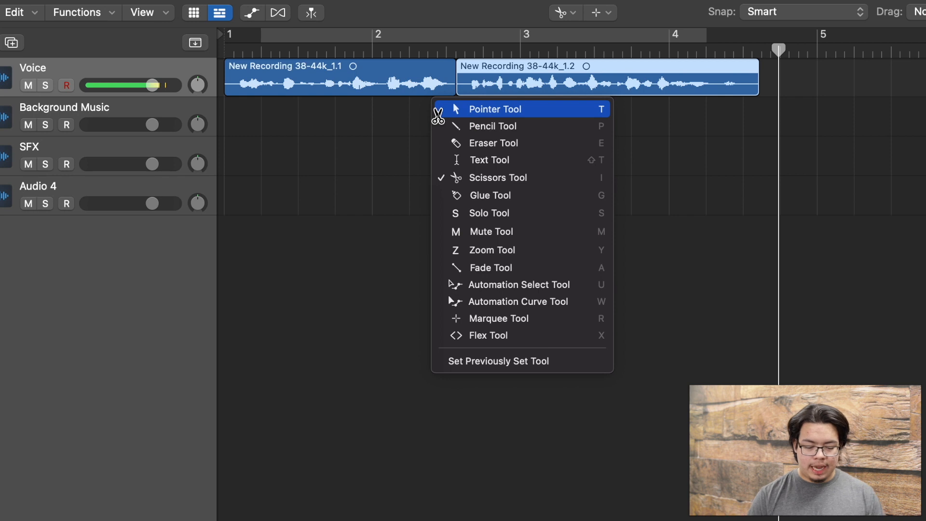
{"action": "left_click", "coordinate": [502, 111]}
{"action": "key", "text": "t"}
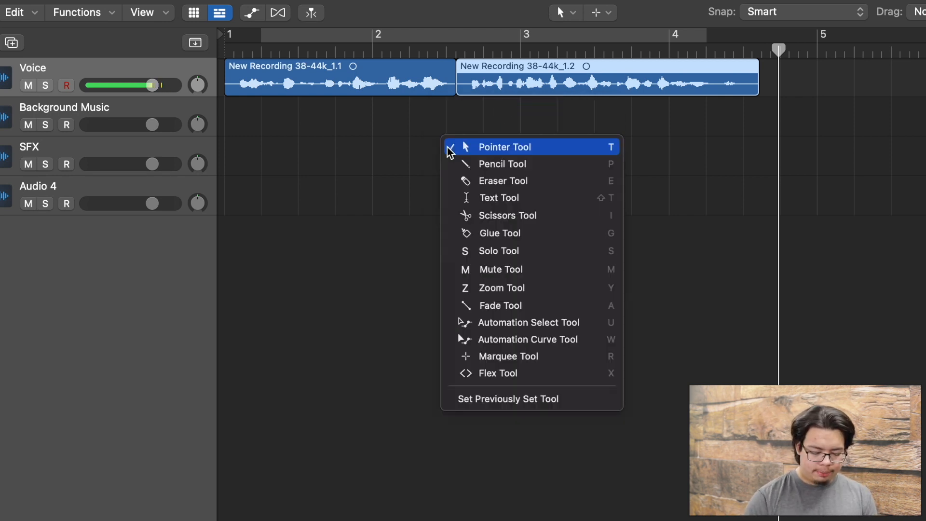
{"action": "key", "text": "t"}
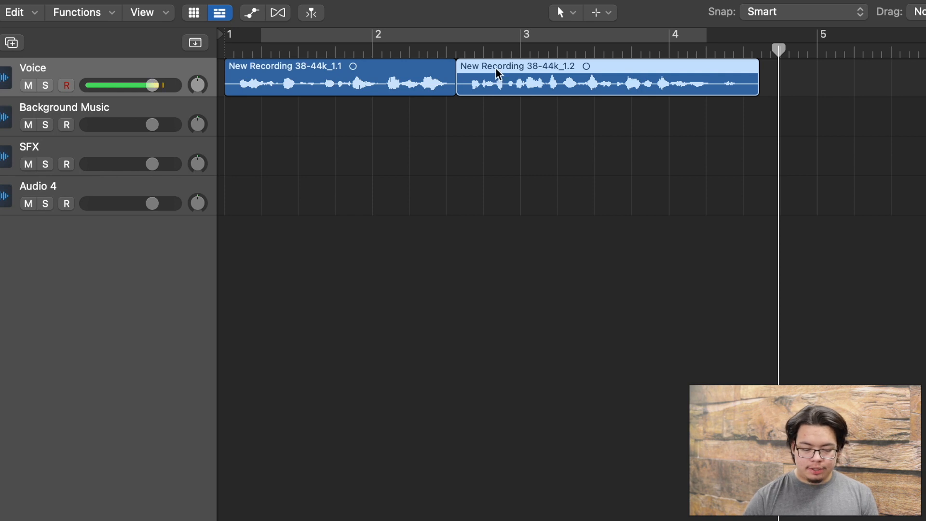
{"action": "key", "text": "Delete"}
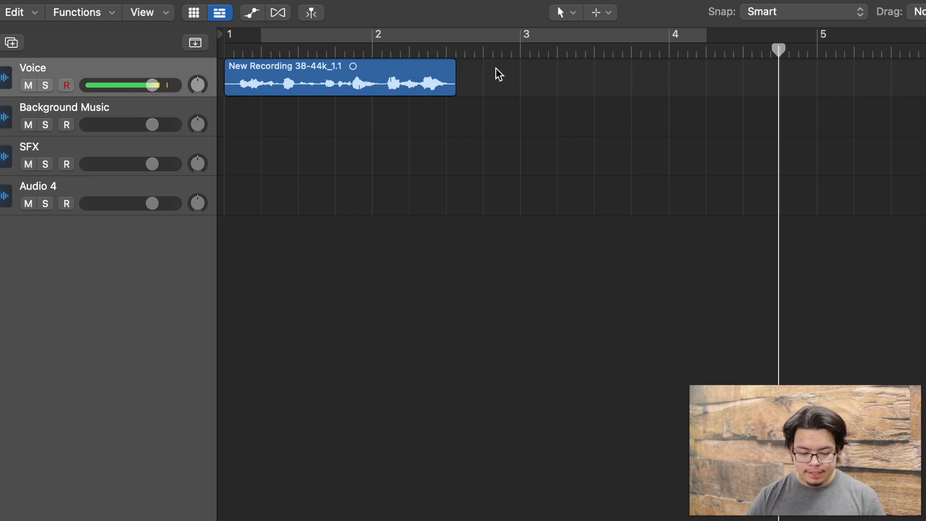
{"action": "left_click", "coordinate": [230, 50]}
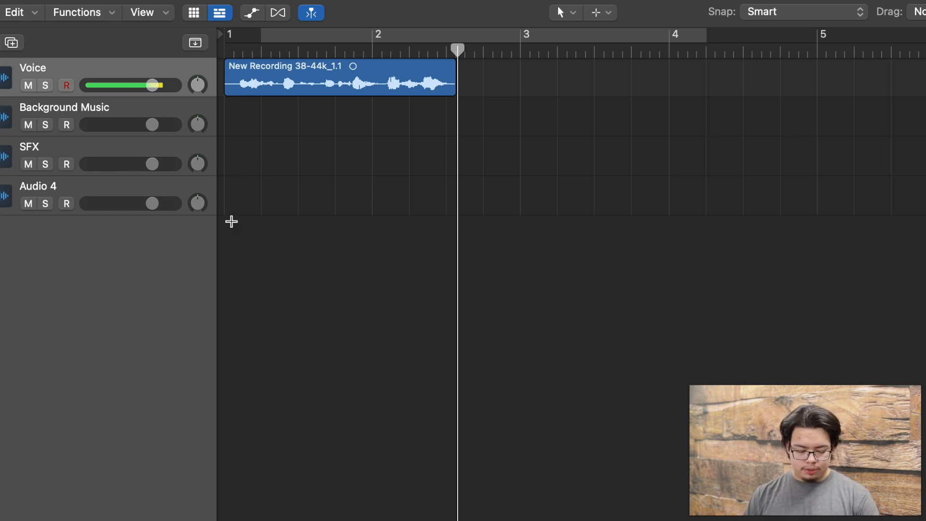
Undo the deletion and the split to restore the single voice region, trying redo along the way
{"action": "key", "text": "super+z"}
{"action": "key", "text": "super+shift+z"}
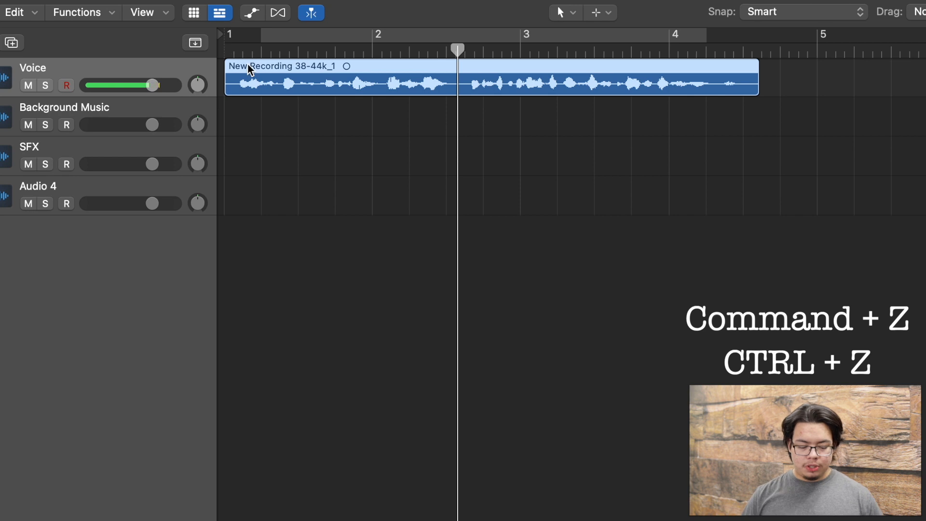
{"action": "key", "text": "super+z"}
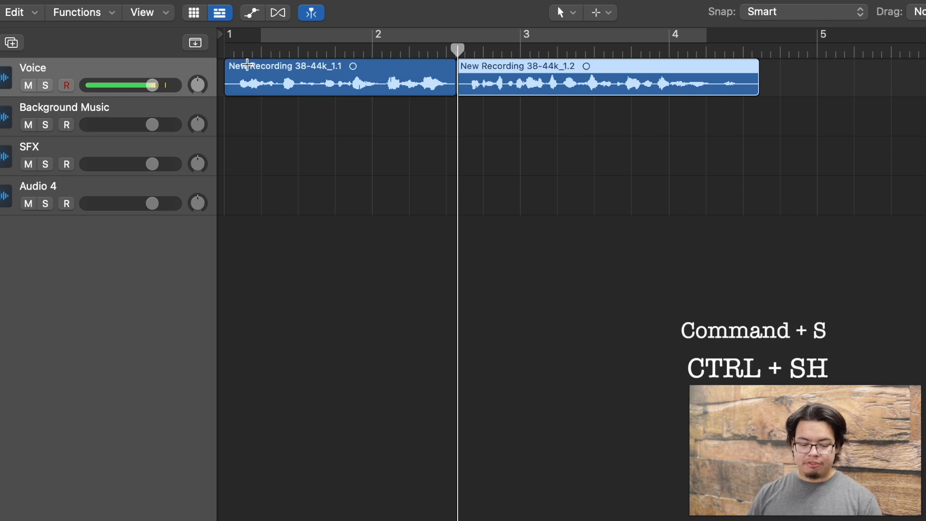
{"action": "key", "text": "super+z"}
{"action": "key", "text": "super+shift+z"}
{"action": "key", "text": "super+shift+z"}
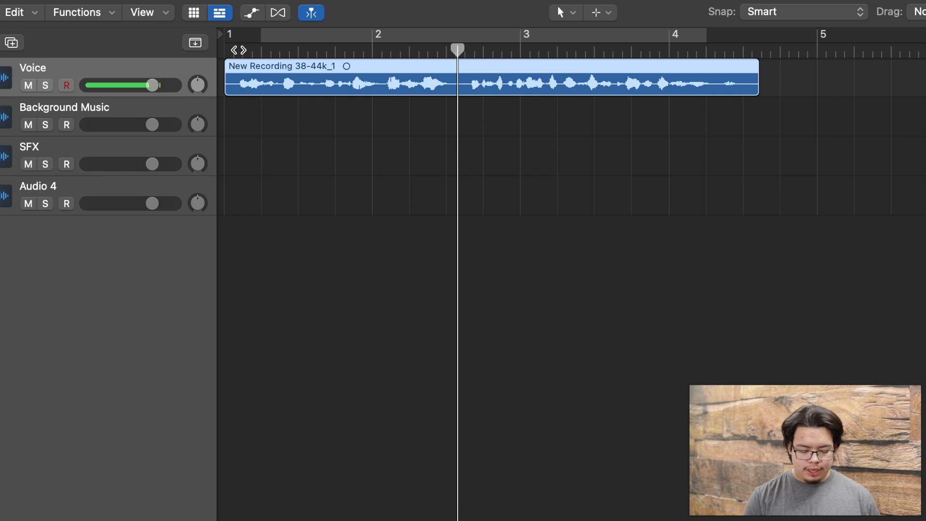
With the Scissors Tool, split off the short silence at the start of the voice region, just before the first word
{"action": "key", "text": "t"}
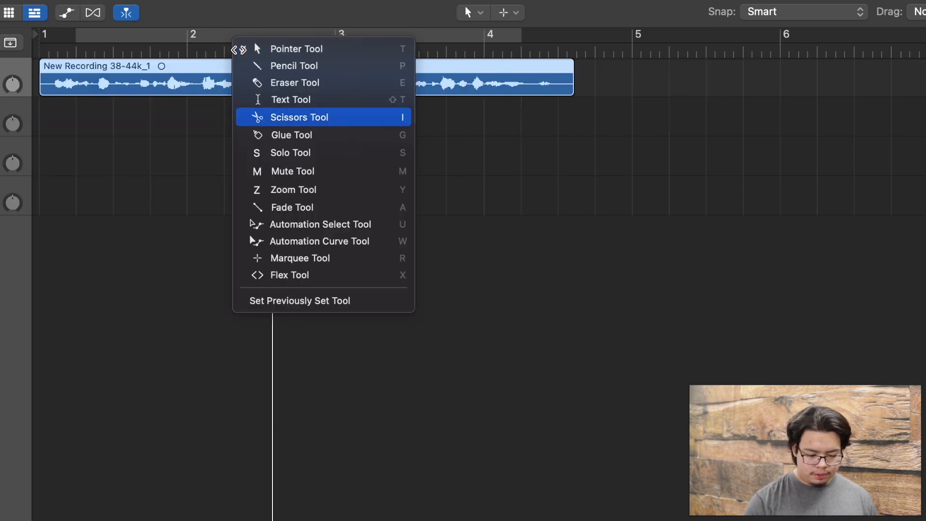
{"action": "key", "text": "i"}
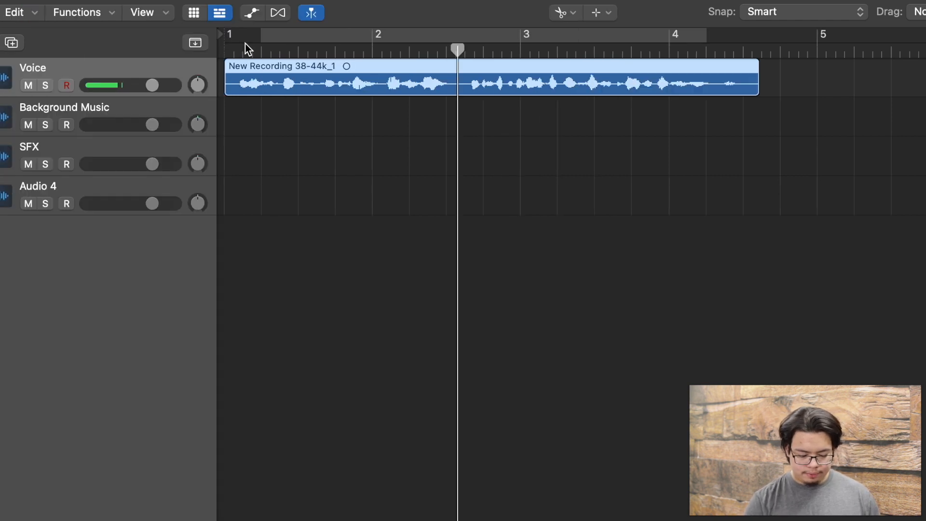
{"action": "key", "text": "t"}
{"action": "key", "text": "i"}
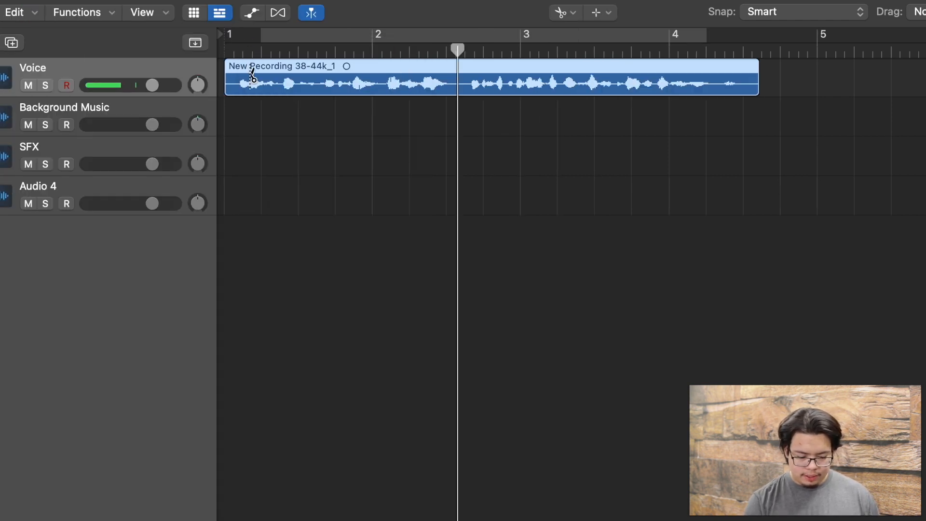
{"action": "left_click", "coordinate": [225, 54]}
{"action": "left_click_drag", "start_coordinate": [226, 54], "coordinate": [239, 55]}
{"action": "left_click", "coordinate": [235, 82]}
{"action": "left_click", "coordinate": [224, 51]}
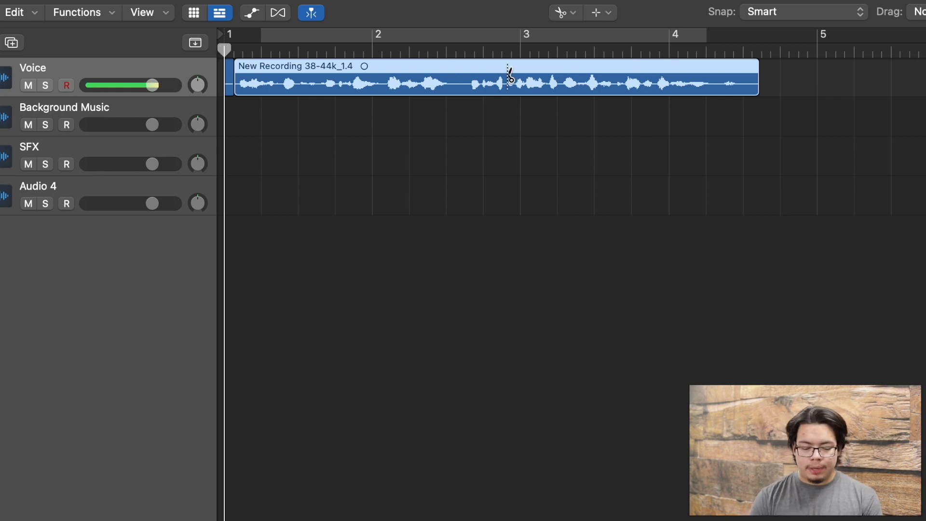
Split the voice region on both sides of the pause before bar 3 and after the phrase ending between bars 3 and 4
{"action": "left_click", "coordinate": [446, 87]}
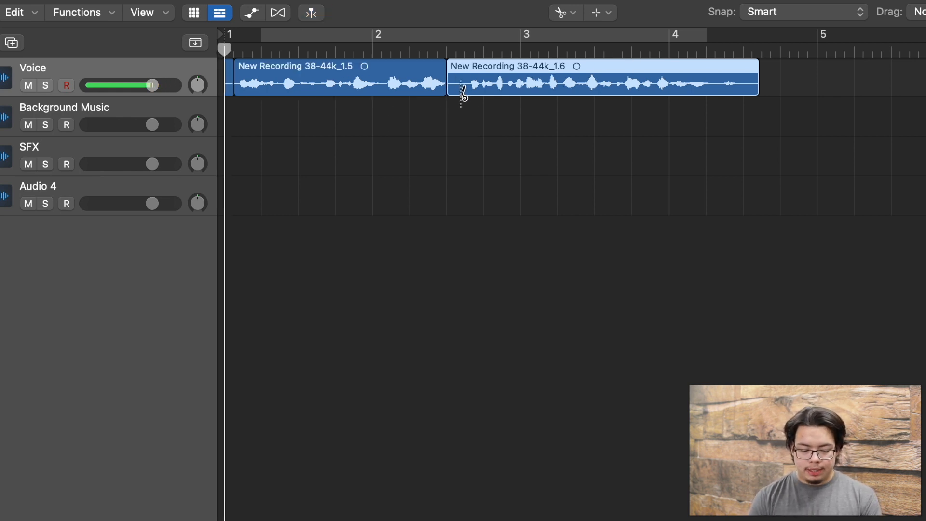
{"action": "left_click", "coordinate": [466, 89]}
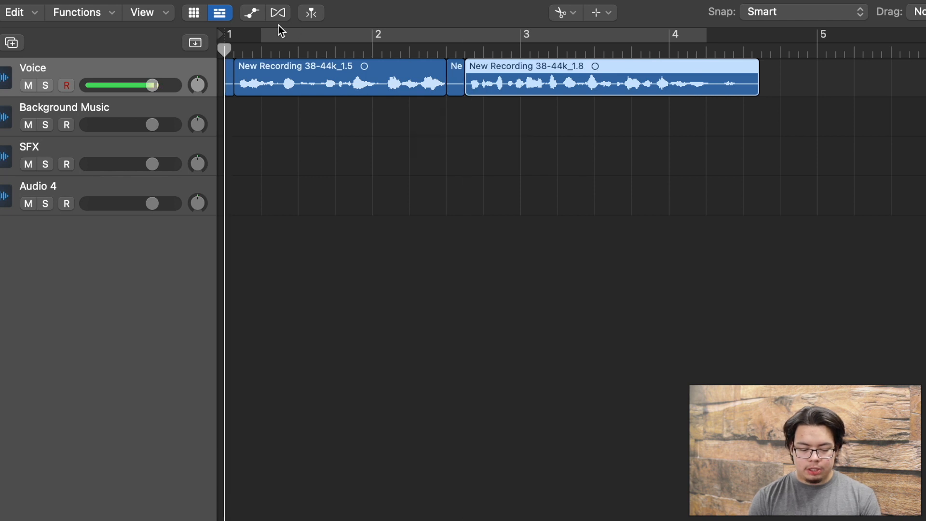
{"action": "key", "text": "space"}
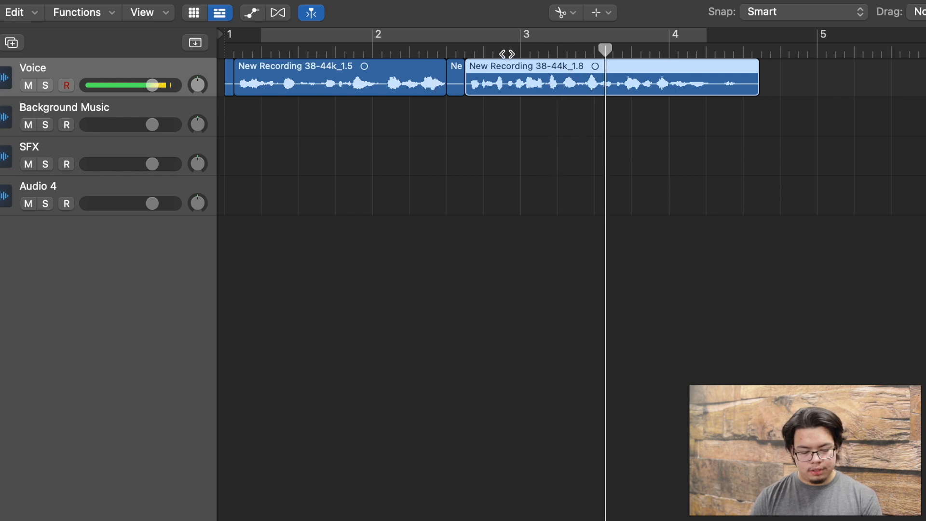
{"action": "left_click_drag", "start_coordinate": [593, 54], "coordinate": [608, 54]}
{"action": "left_click", "coordinate": [609, 89]}
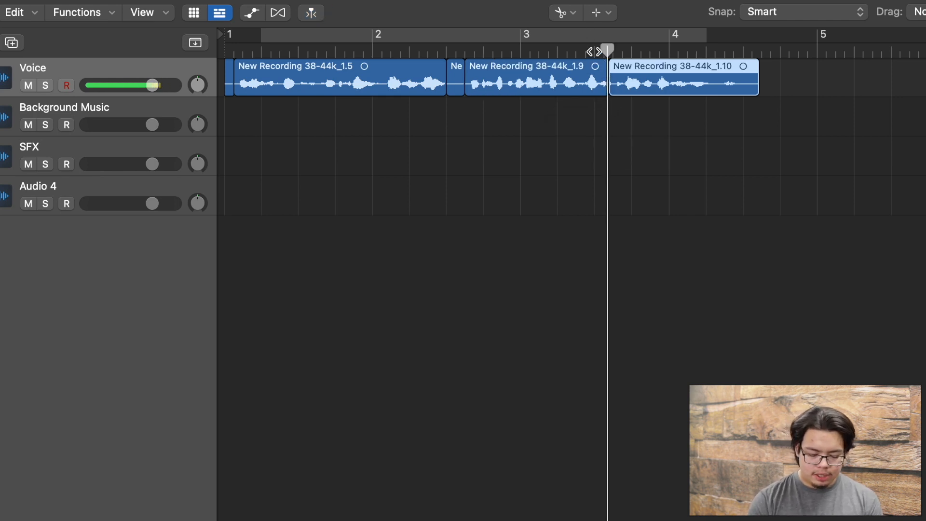
Switch to the Pointer Tool and delete the opening silence, the middle pause and the last piece of the recording
{"action": "key", "text": "t"}
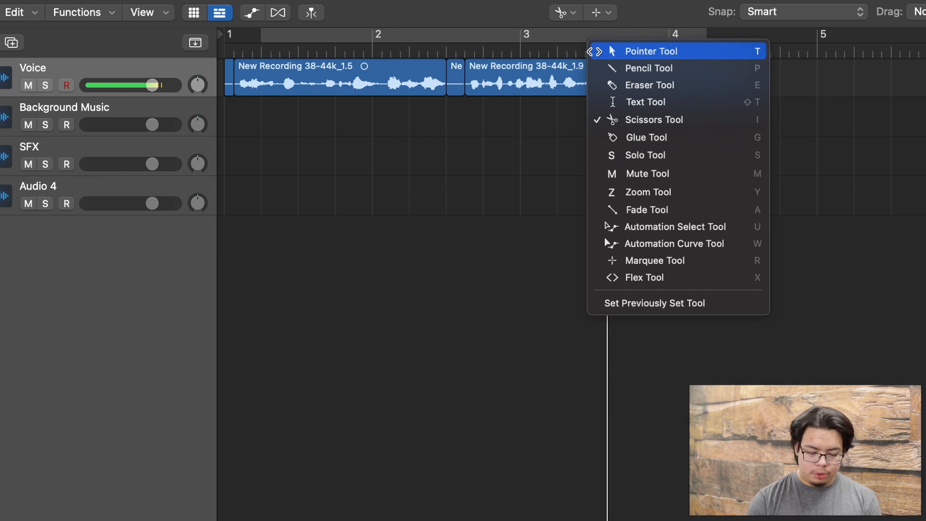
{"action": "key", "text": "t"}
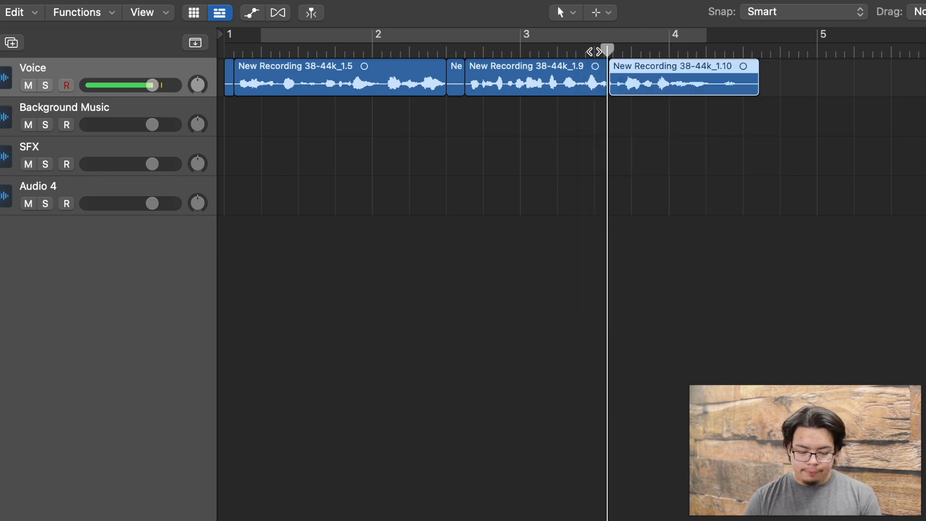
{"action": "left_click", "coordinate": [233, 72]}
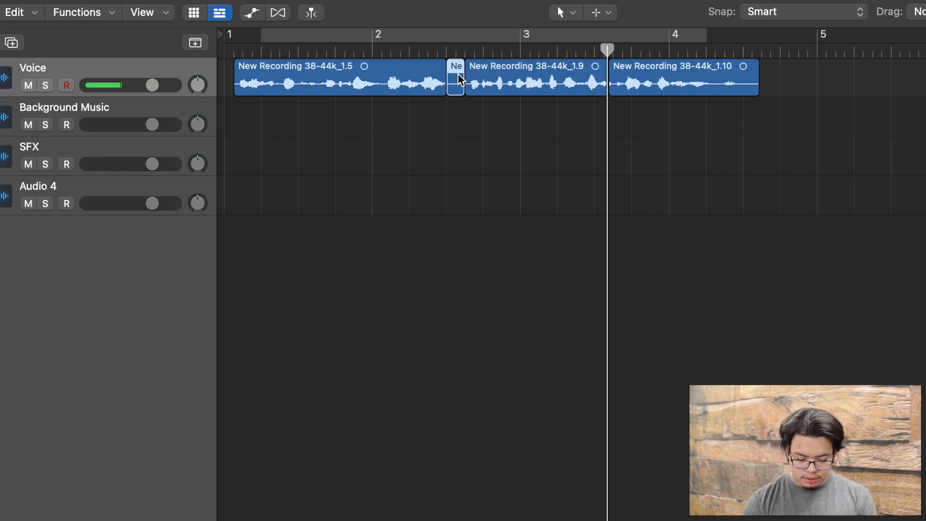
{"action": "key", "text": "Delete"}
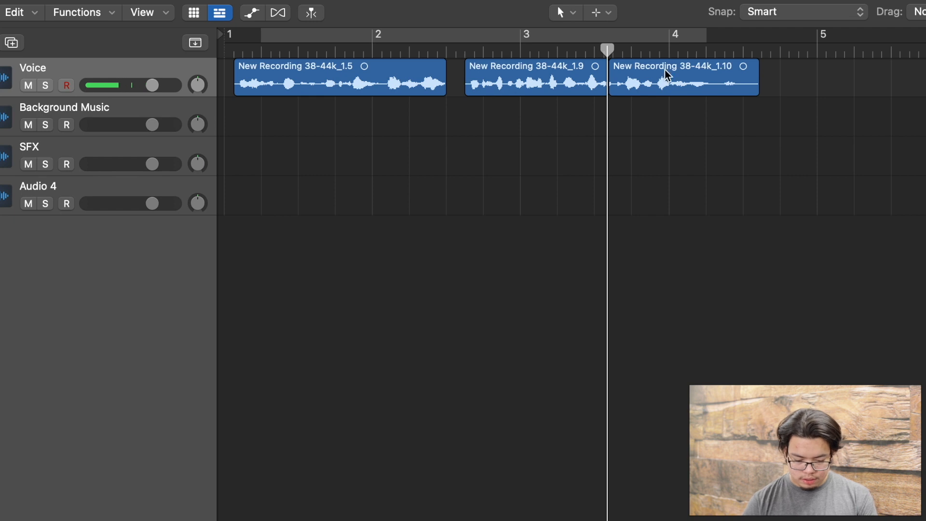
{"action": "left_click", "coordinate": [652, 81]}
{"action": "key", "text": "Delete"}
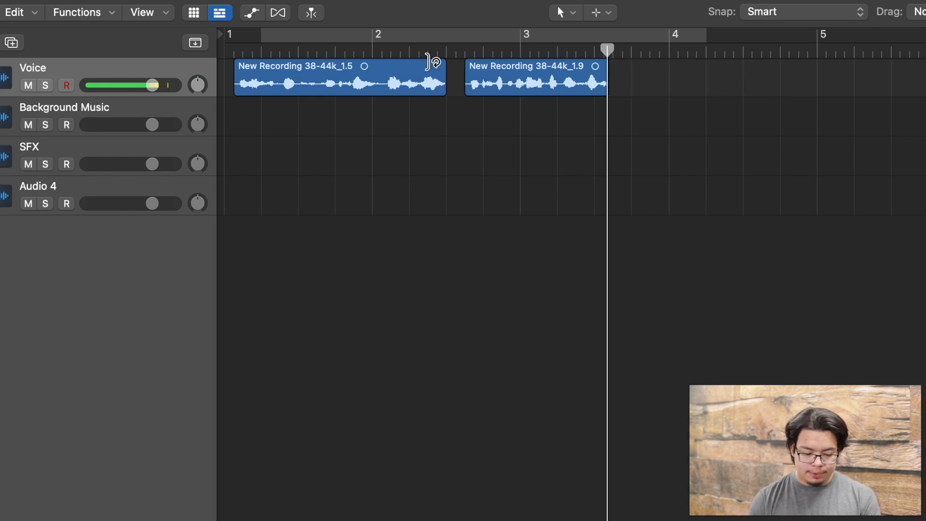
Place the two remaining voice regions back to back starting at bar 1 and play the result
{"action": "left_click_drag", "start_coordinate": [283, 71], "coordinate": [244, 73]}
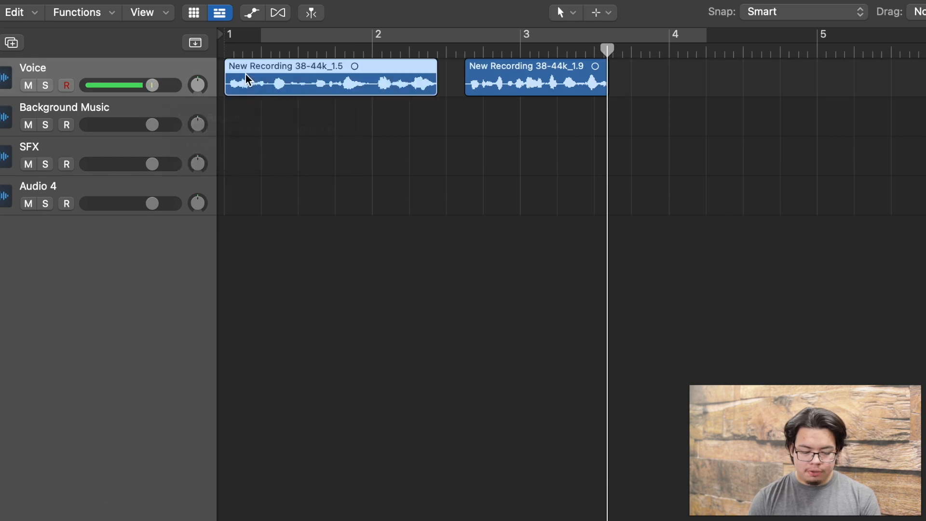
{"action": "left_click_drag", "start_coordinate": [504, 64], "coordinate": [479, 65]}
{"action": "left_click", "coordinate": [435, 51]}
{"action": "left_click_drag", "start_coordinate": [316, 51], "coordinate": [184, 65]}
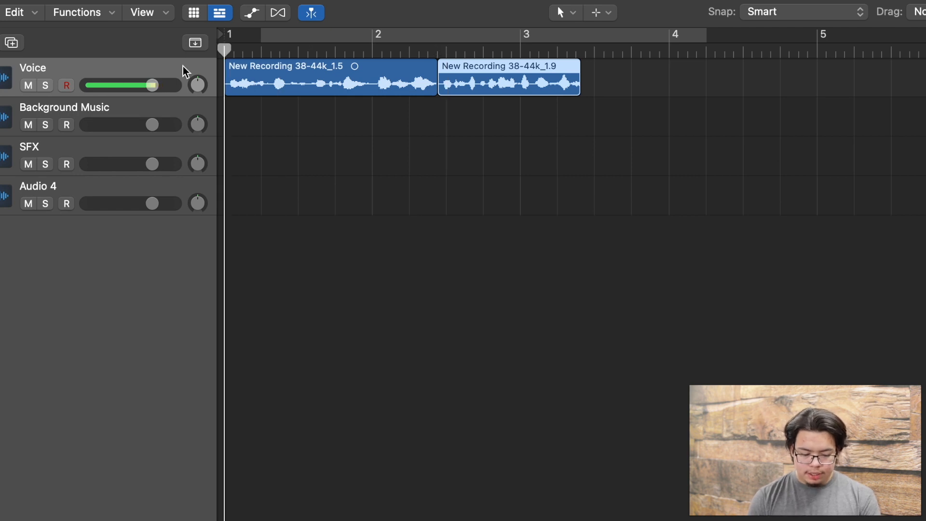
{"action": "key", "text": "space"}
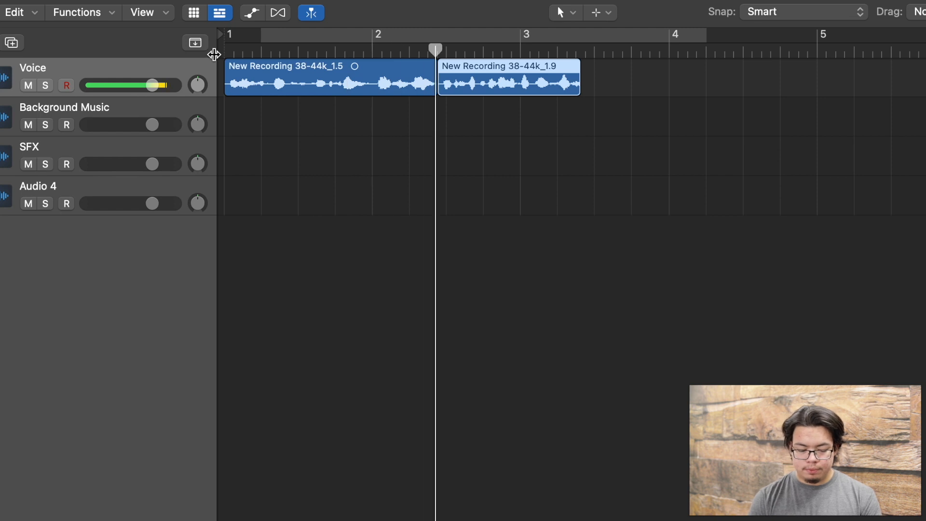
{"action": "key", "text": "space"}
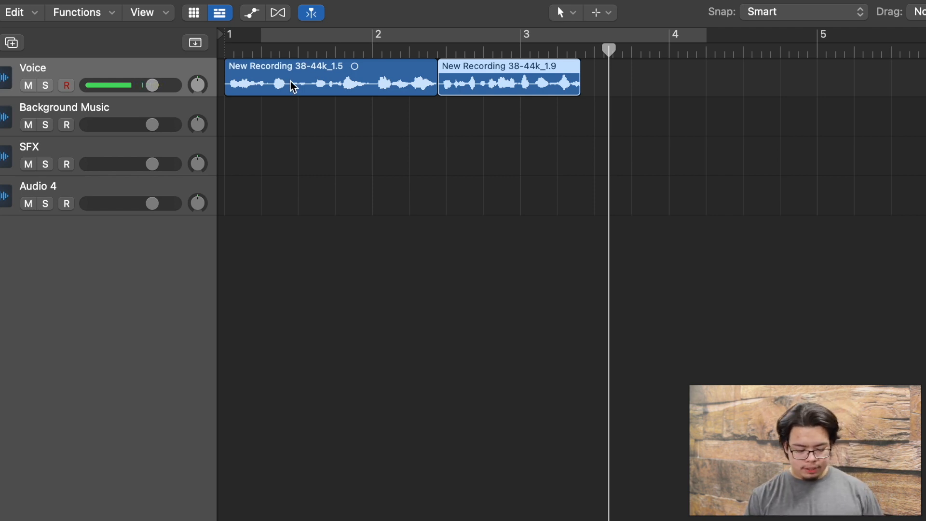
Undo the moves, deletions and extra splits, going back to the voice region with only its opening silence split off
{"action": "key", "text": "super+z"}
{"action": "key", "text": "super+z"}
{"action": "key", "text": "super+z"}
{"action": "key", "text": "super+z"}
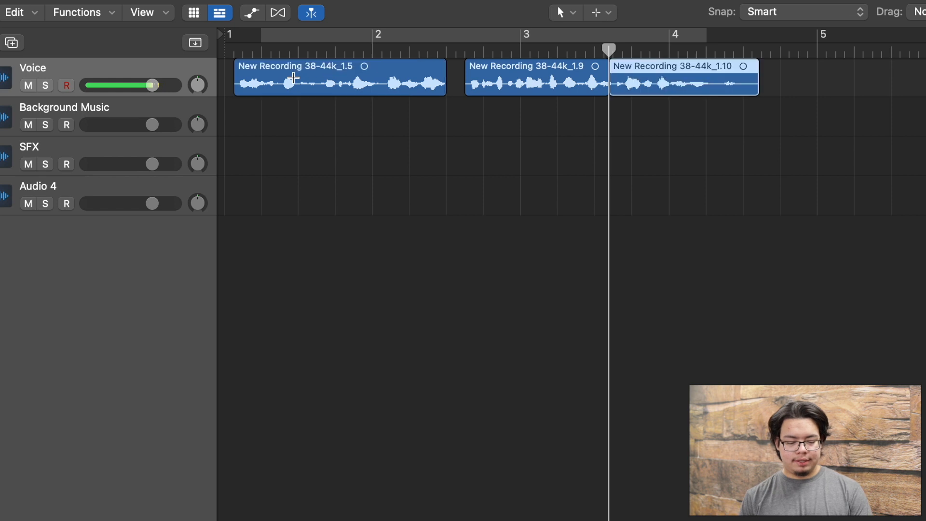
{"action": "key", "text": "super+z"}
{"action": "key", "text": "super+z"}
{"action": "key", "text": "super+z"}
{"action": "key", "text": "super+z"}
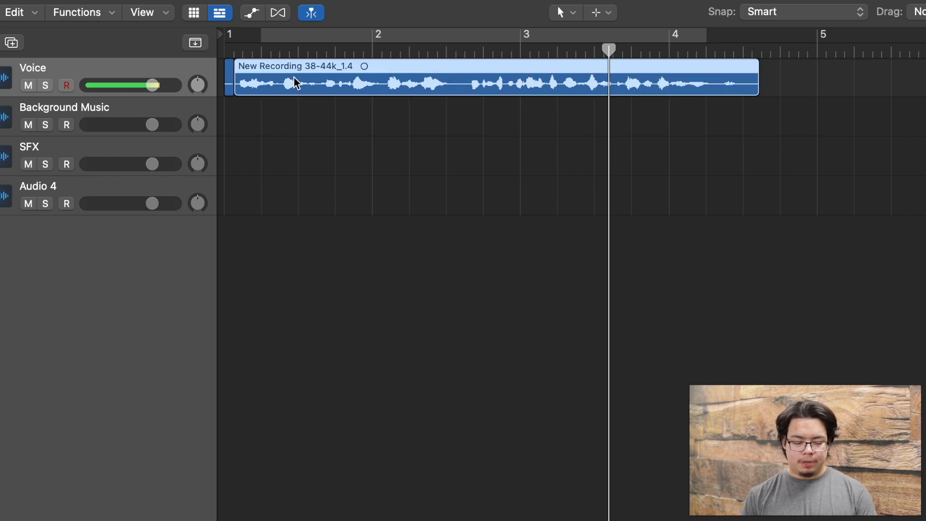
{"action": "key", "text": "super+z"}
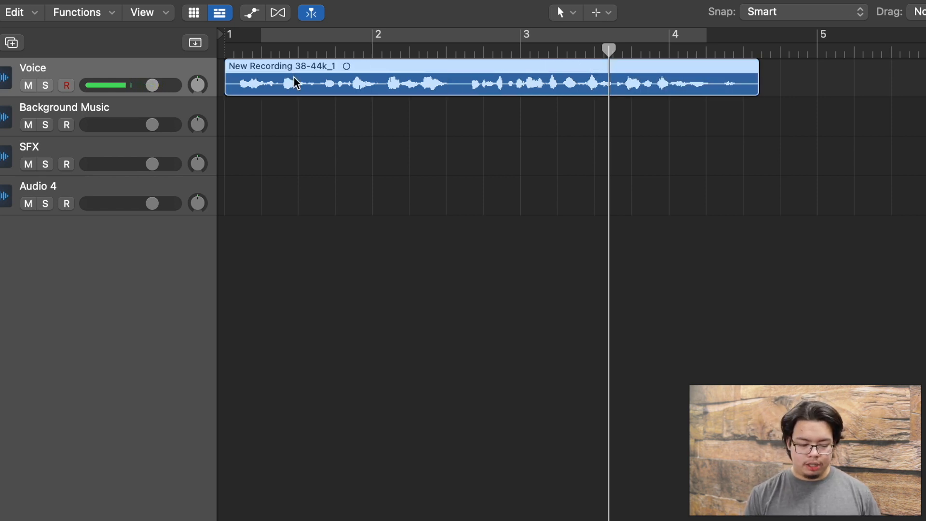
{"action": "key", "text": "super+shift+z"}
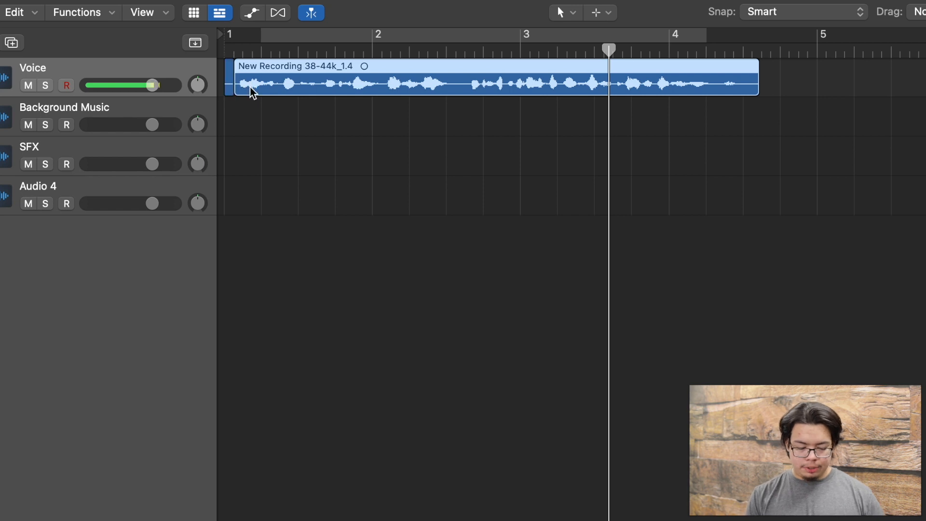
Delete the short silent piece at the start of the Voice track and move the remaining region to bar 1
{"action": "left_click", "coordinate": [228, 75]}
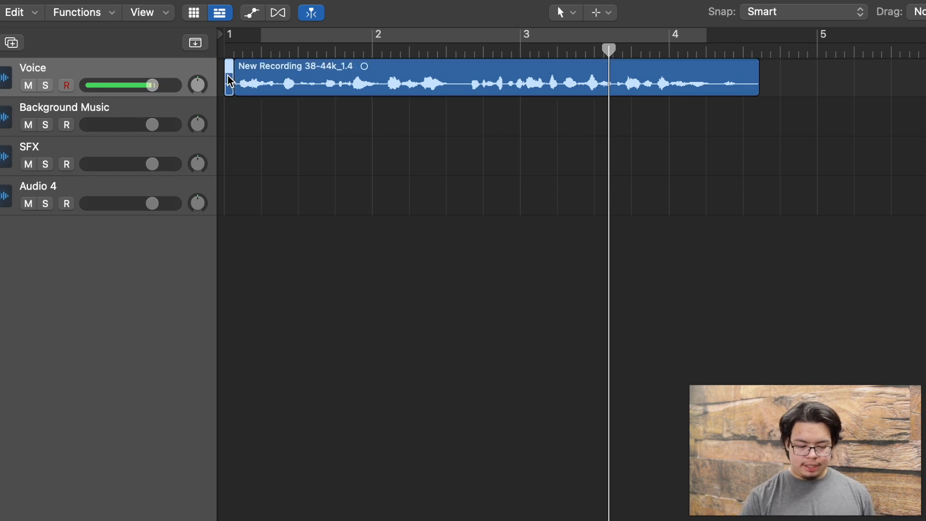
{"action": "left_click", "coordinate": [225, 53]}
{"action": "key", "text": "space"}
{"action": "key", "text": "space"}
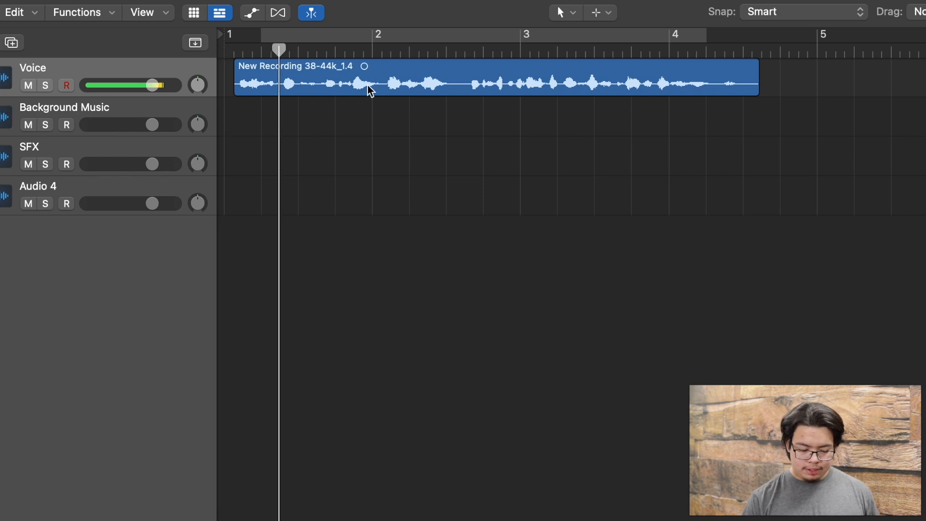
{"action": "left_click_drag", "start_coordinate": [361, 74], "coordinate": [326, 70]}
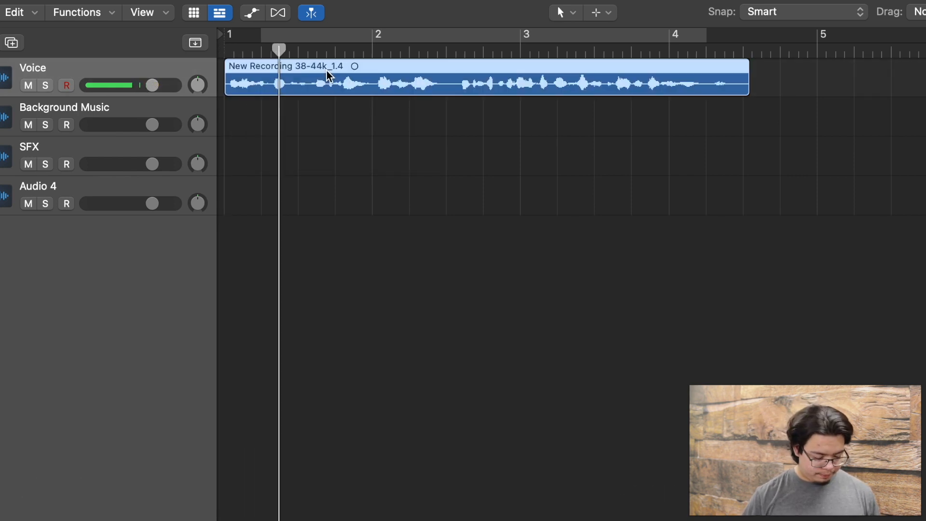